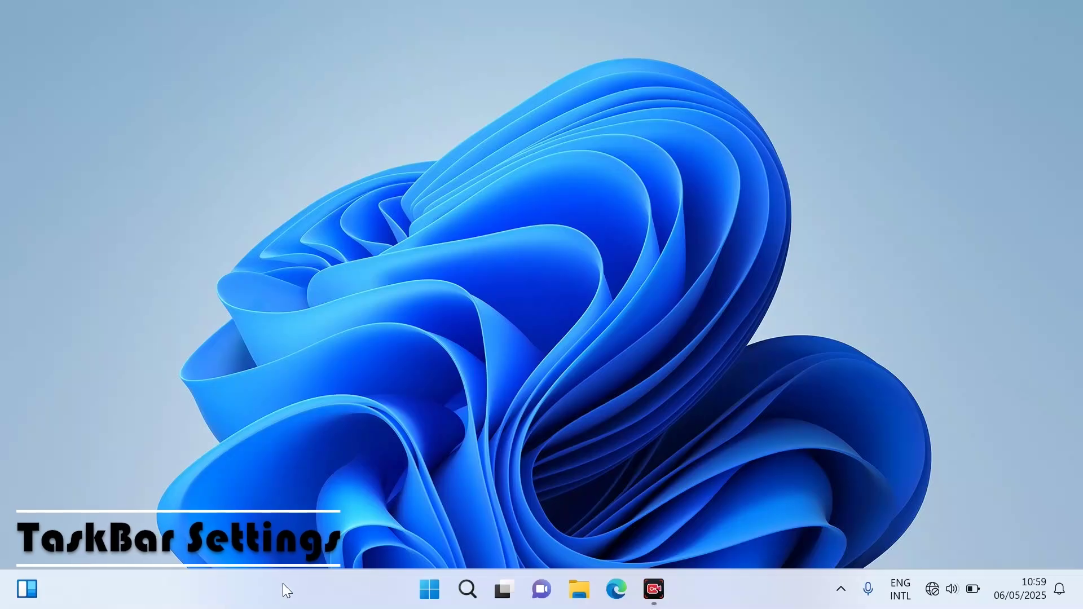
Open the taskbar settings and set the Search taskbar item to Hide.
right_click(711, 586)
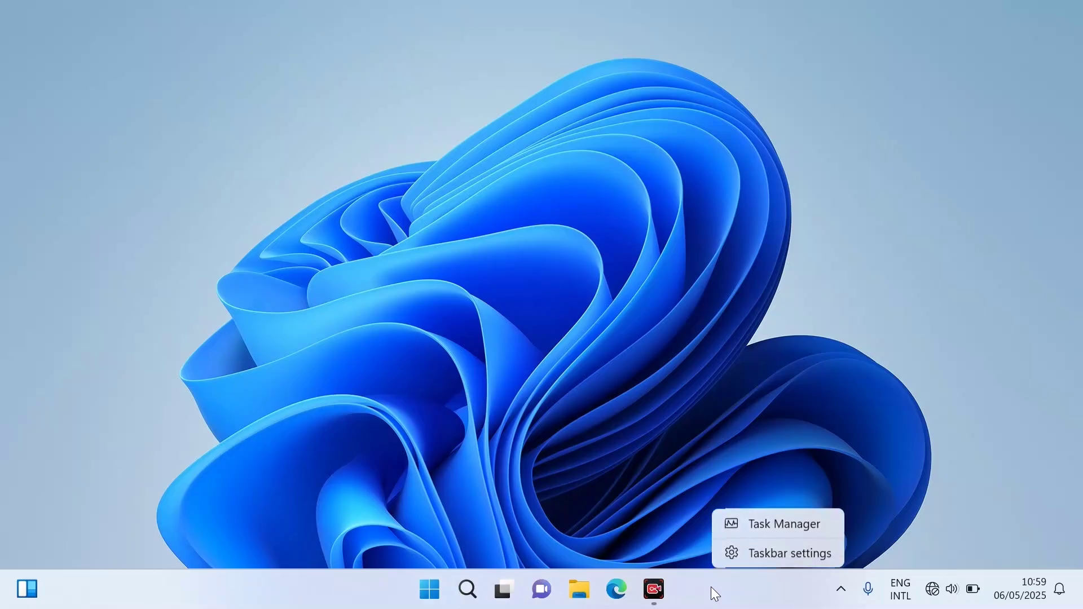
left_click(754, 554)
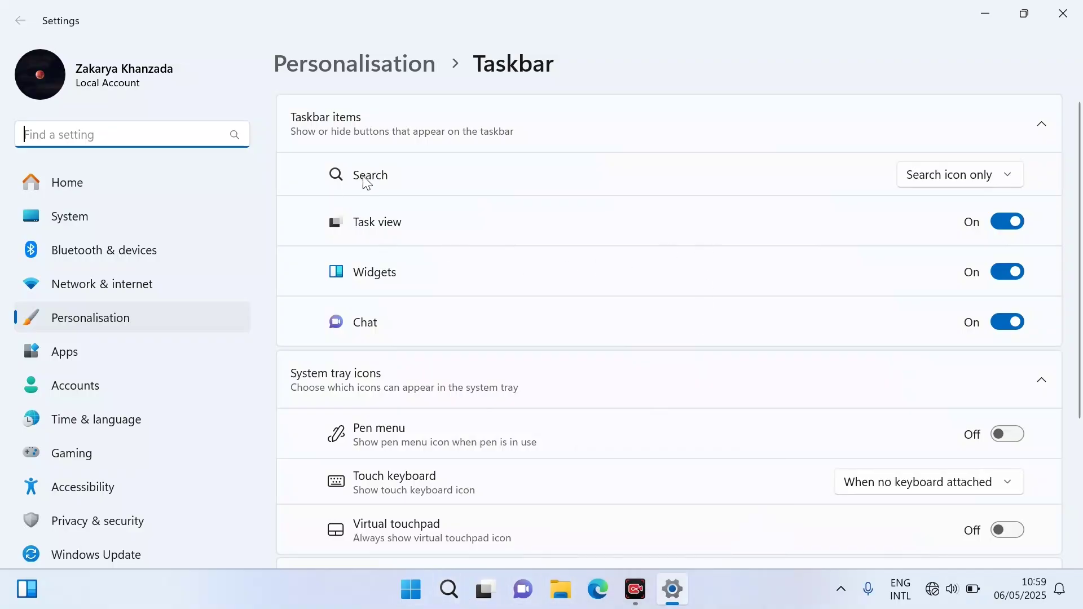
left_click(1014, 176)
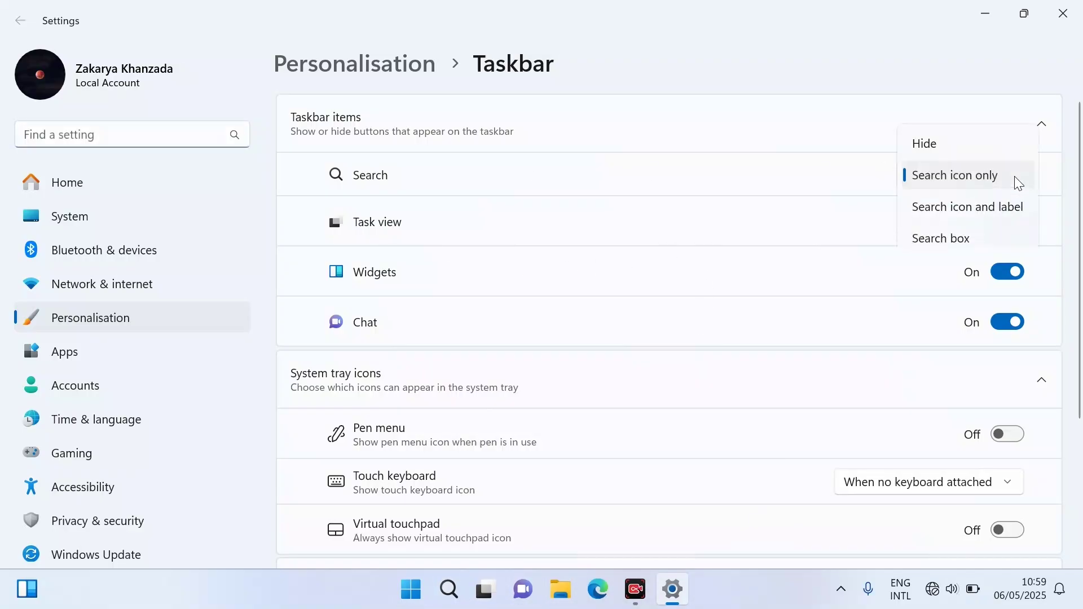
left_click(930, 145)
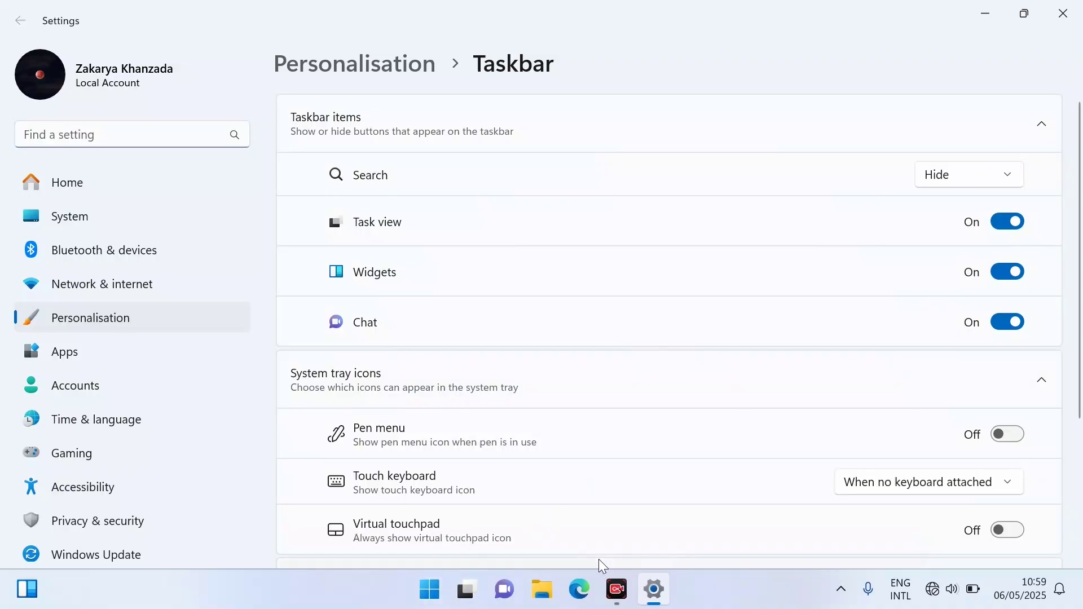
Switch the hidden Search taskbar item back on as Search icon only.
left_click(1013, 176)
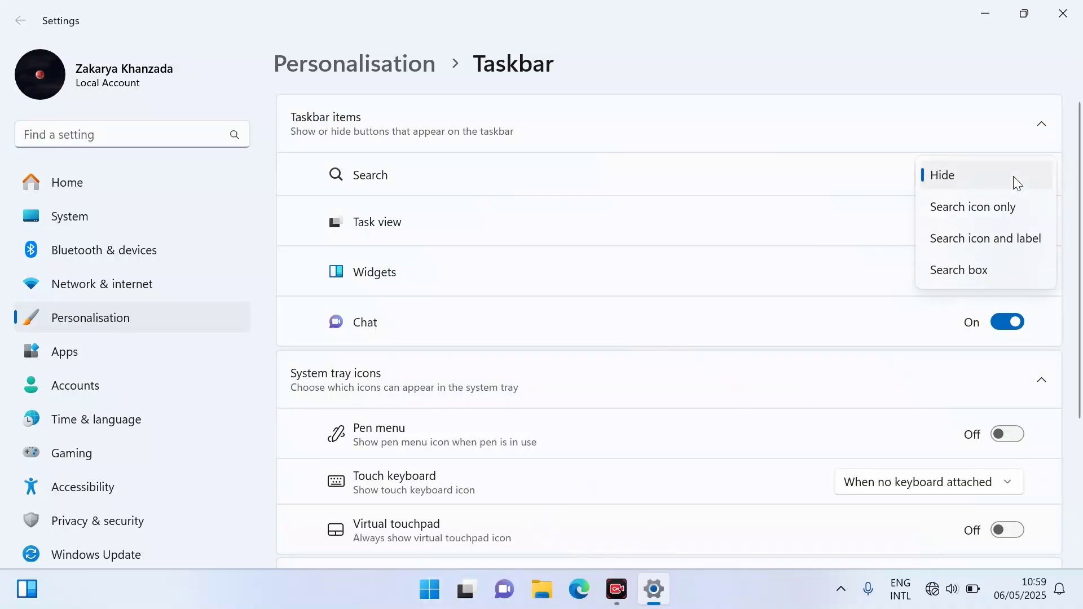
left_click(955, 183)
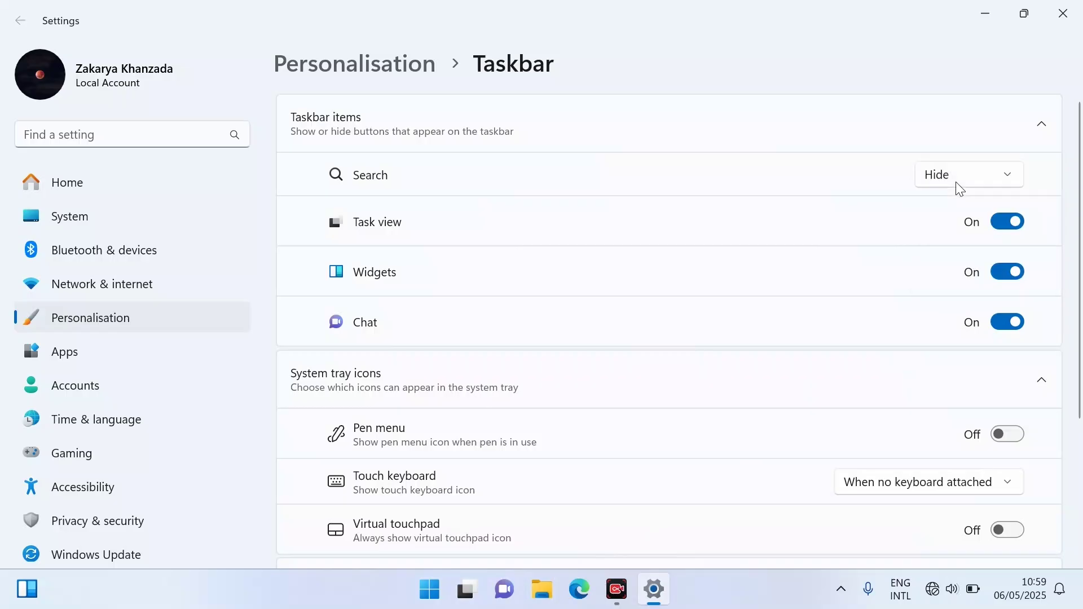
left_click(1007, 180)
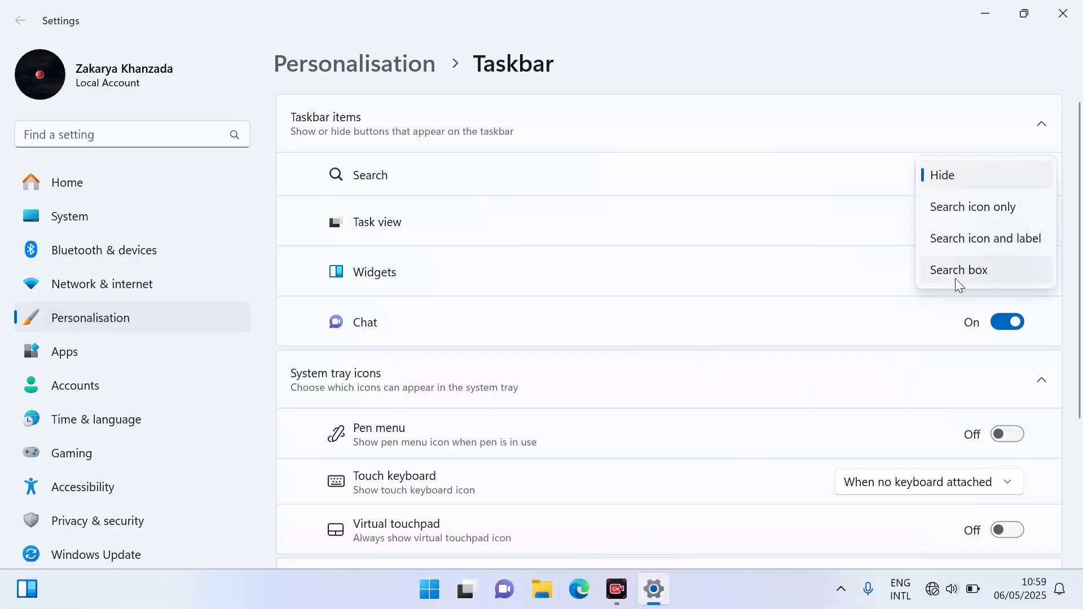
left_click(956, 209)
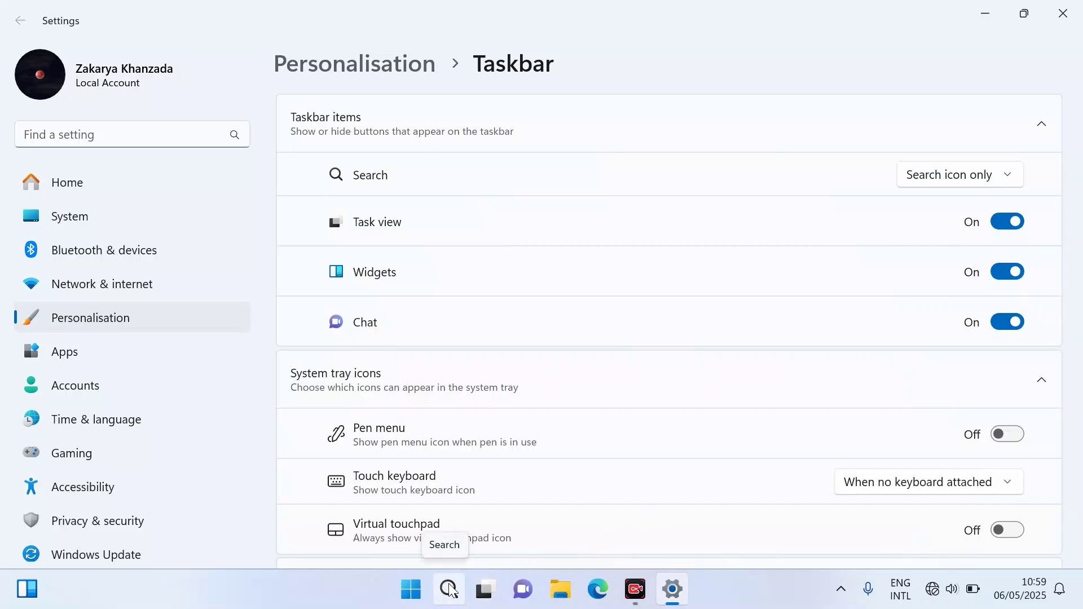
Set the Search taskbar item to Search icon and label, and try opening and closing search from the taskbar.
left_click(1012, 172)
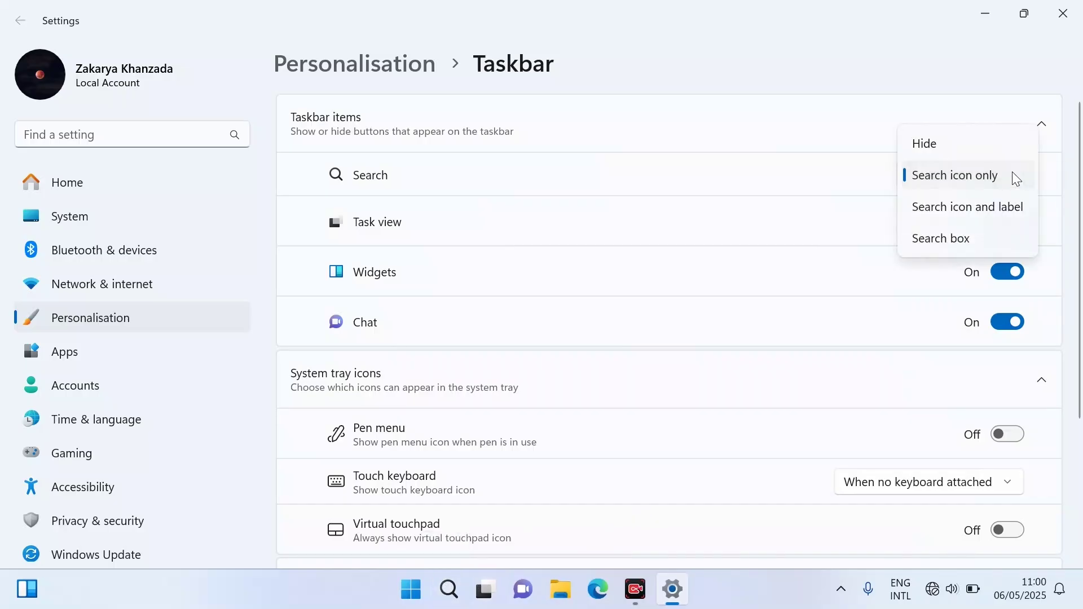
left_click(984, 213)
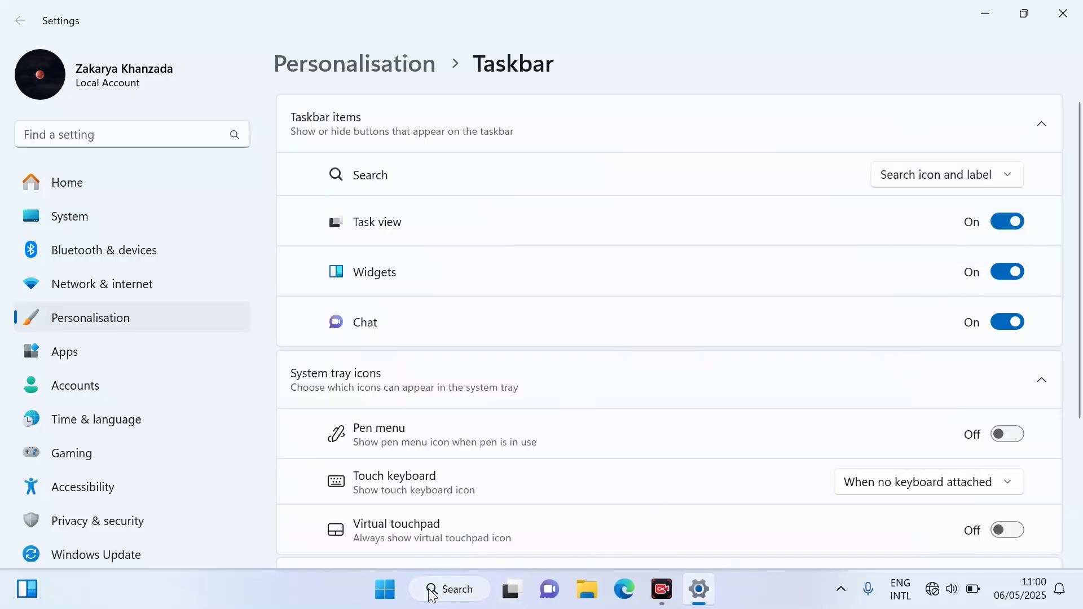
left_click(461, 595)
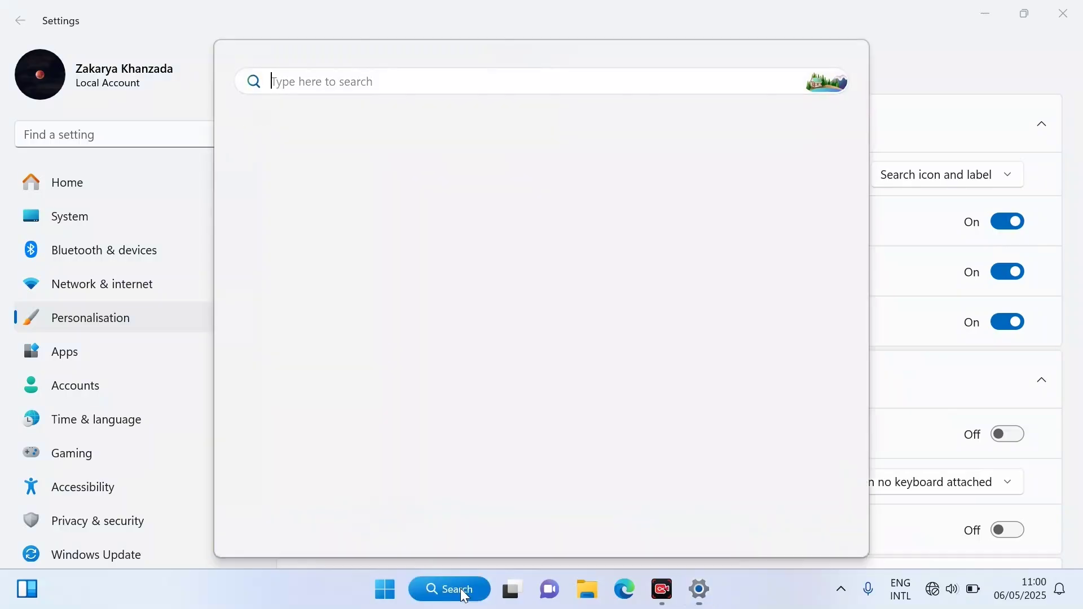
left_click(465, 590)
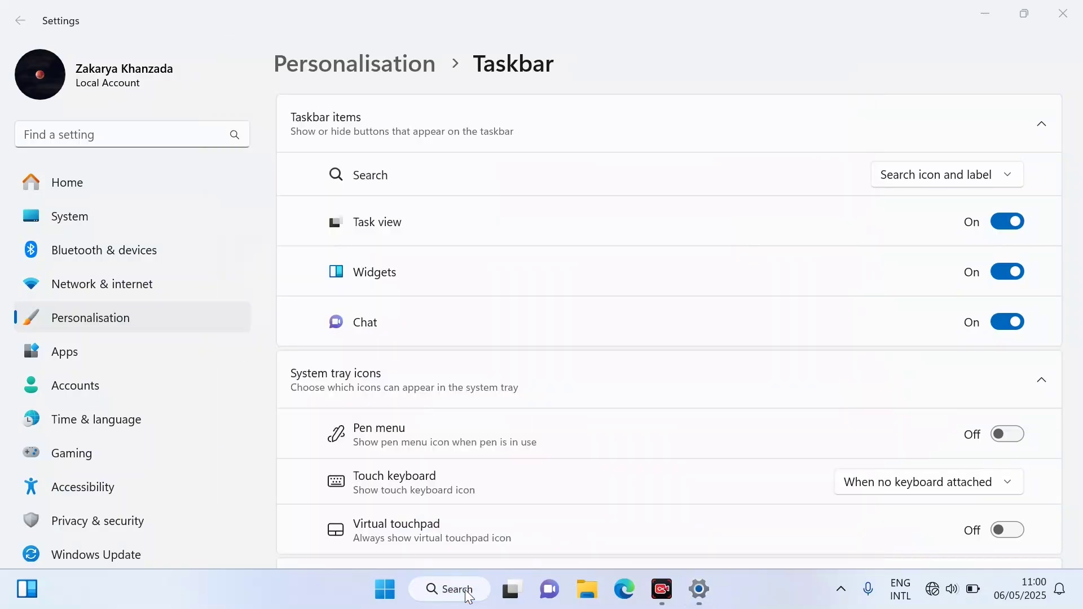
left_click(466, 592)
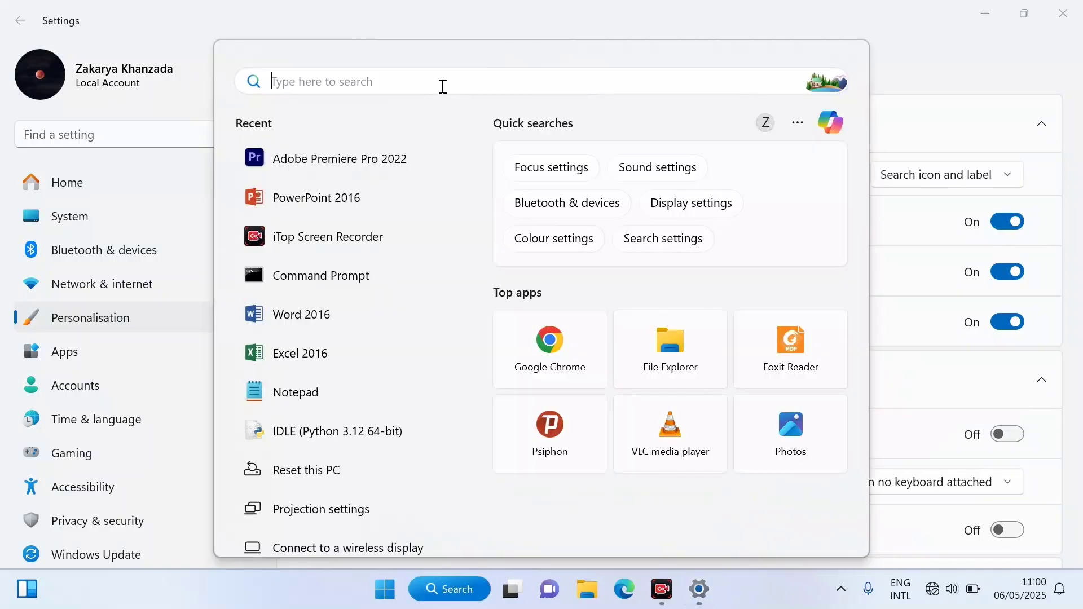
left_click(934, 57)
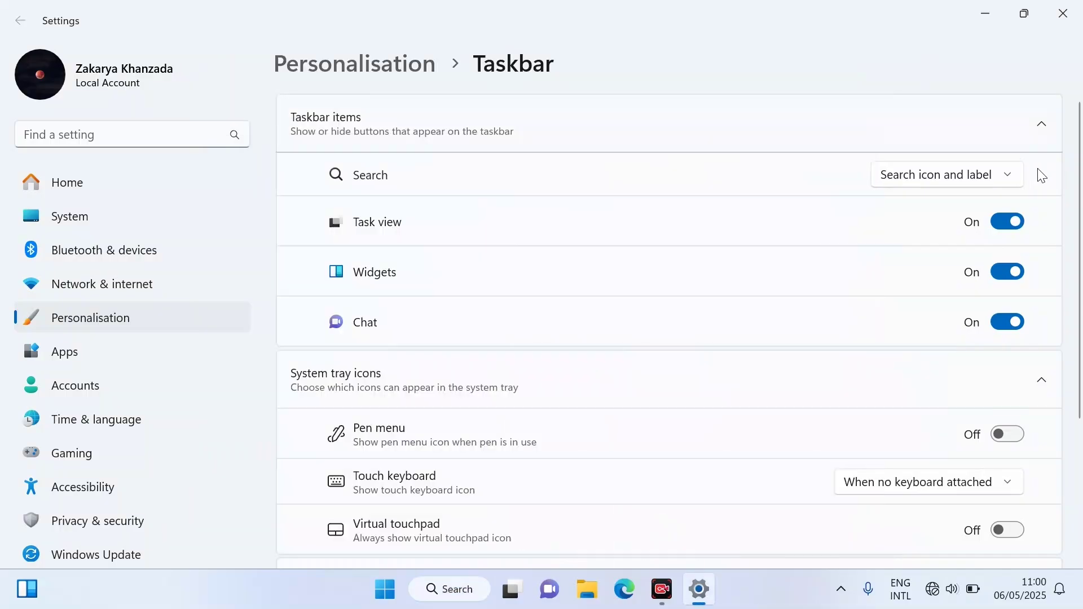
Set the Search taskbar item to Search box, and open and close search from that box.
left_click(1009, 177)
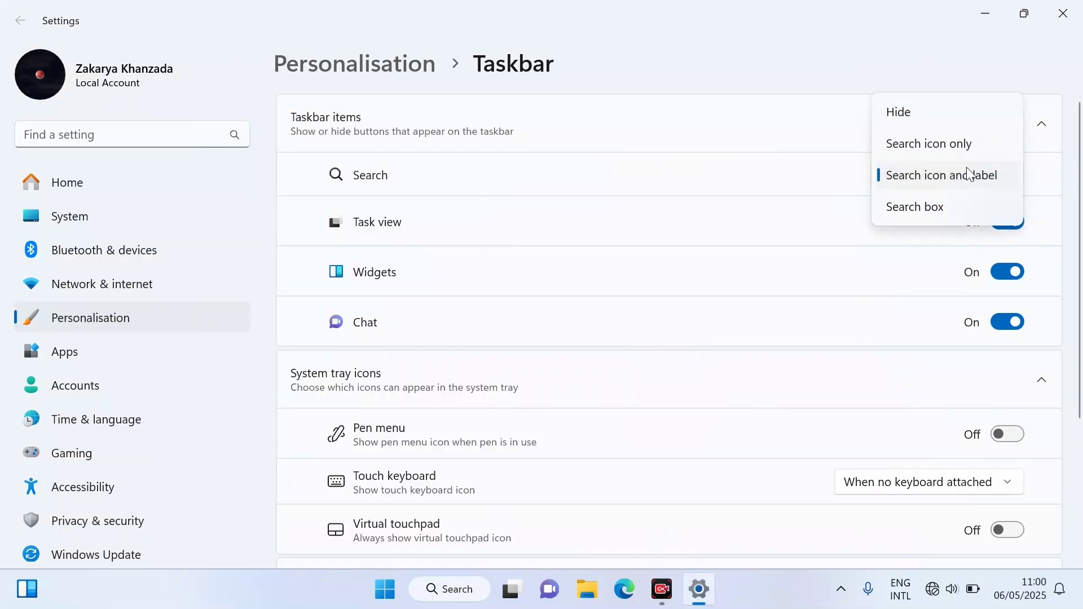
left_click(936, 210)
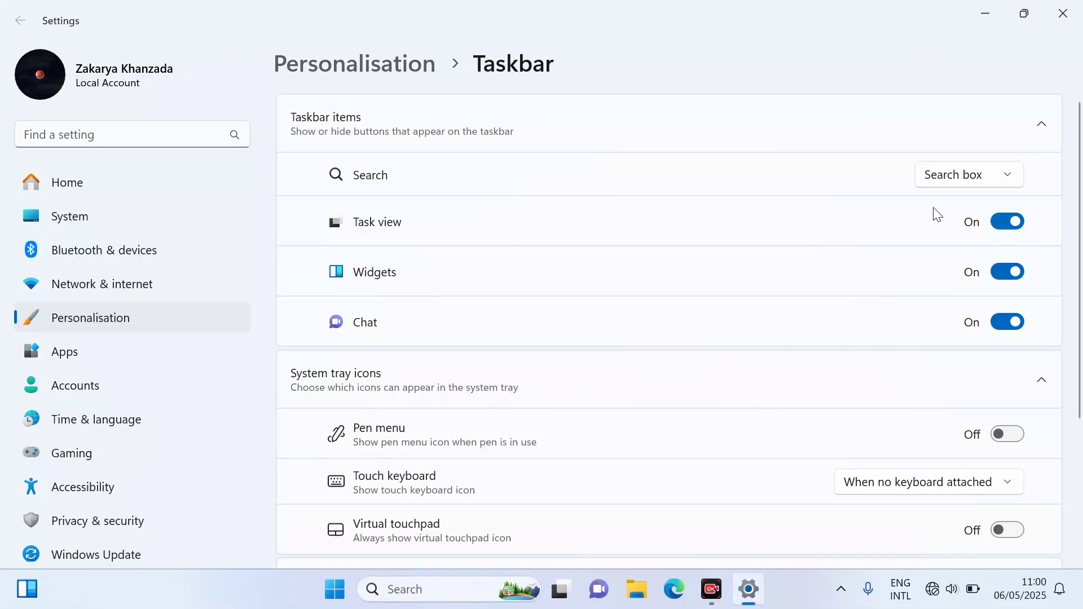
left_click(452, 590)
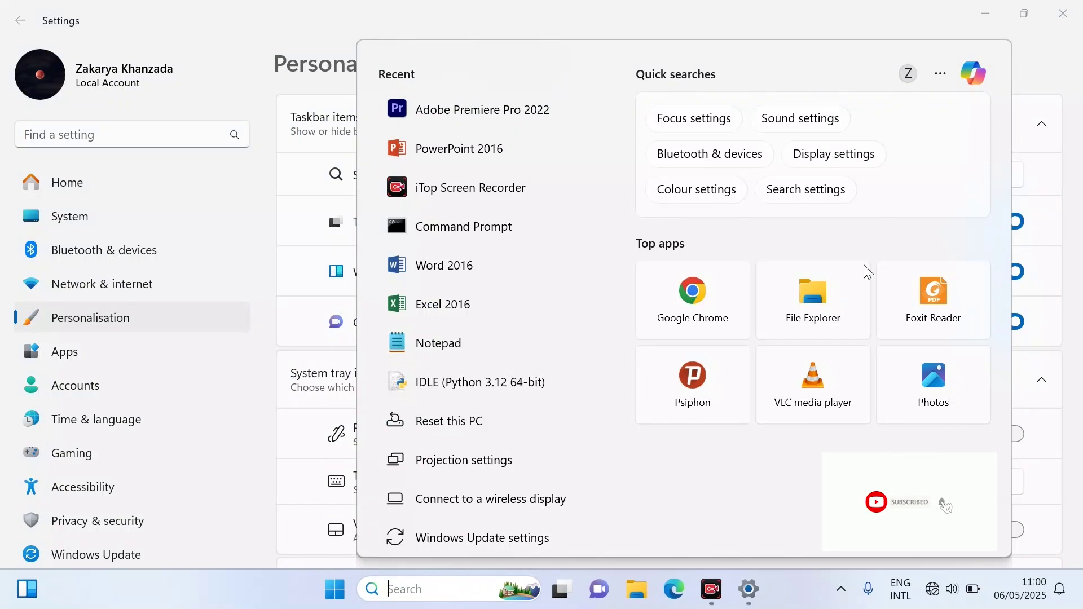
left_click(1024, 69)
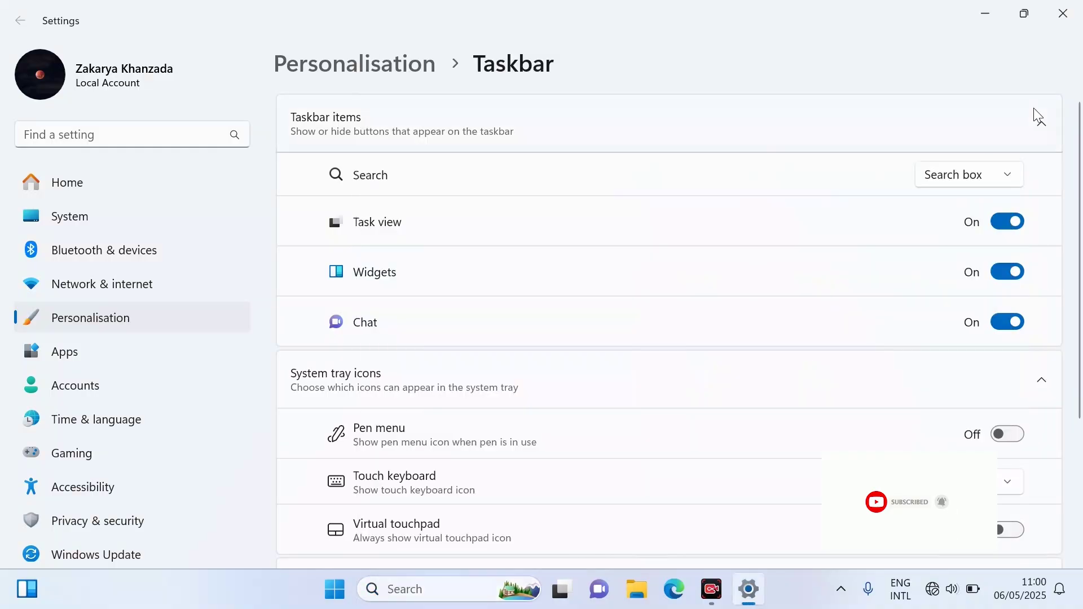
Change the Search taskbar item from the full box to Search icon only.
left_click(1014, 174)
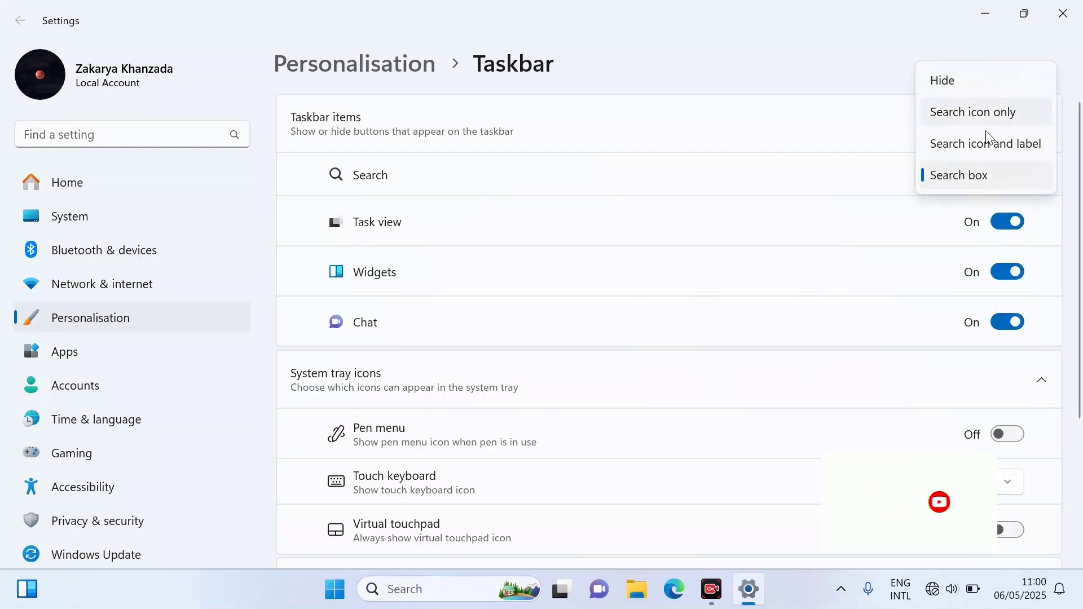
left_click(892, 114)
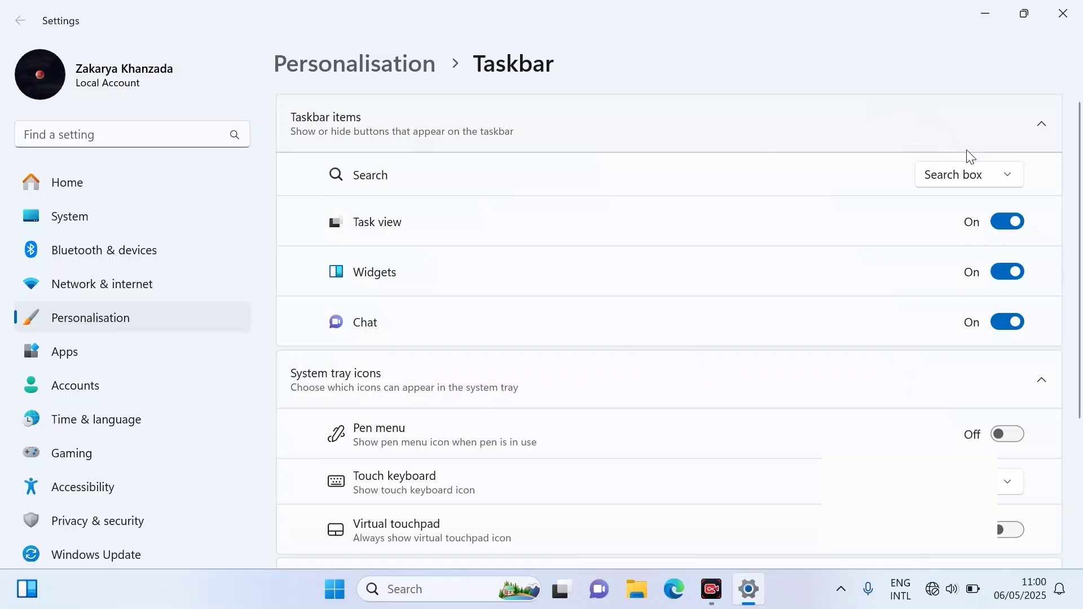
left_click(1000, 177)
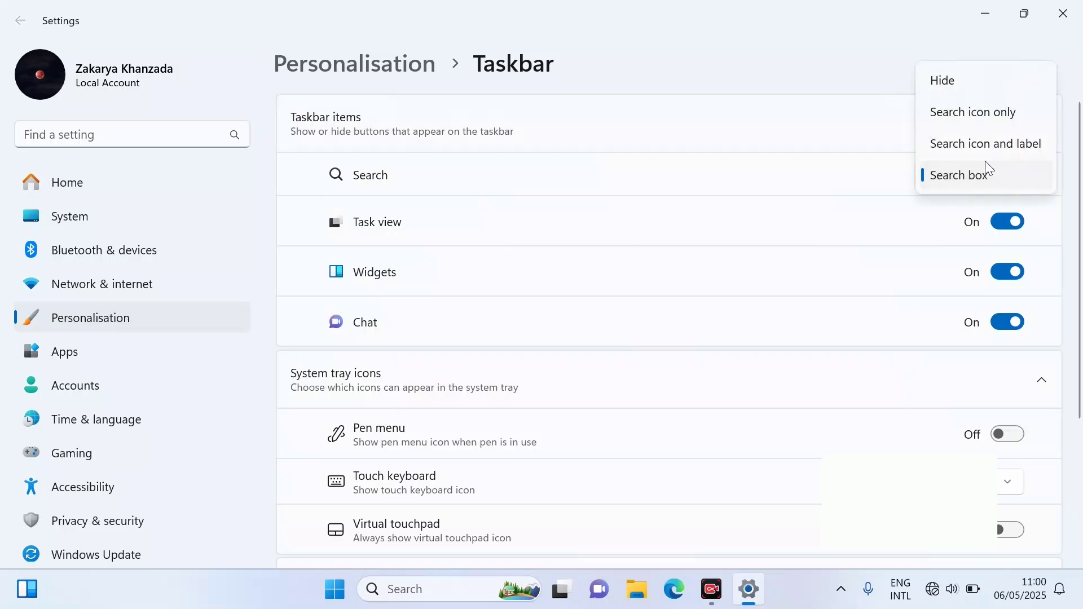
left_click(970, 120)
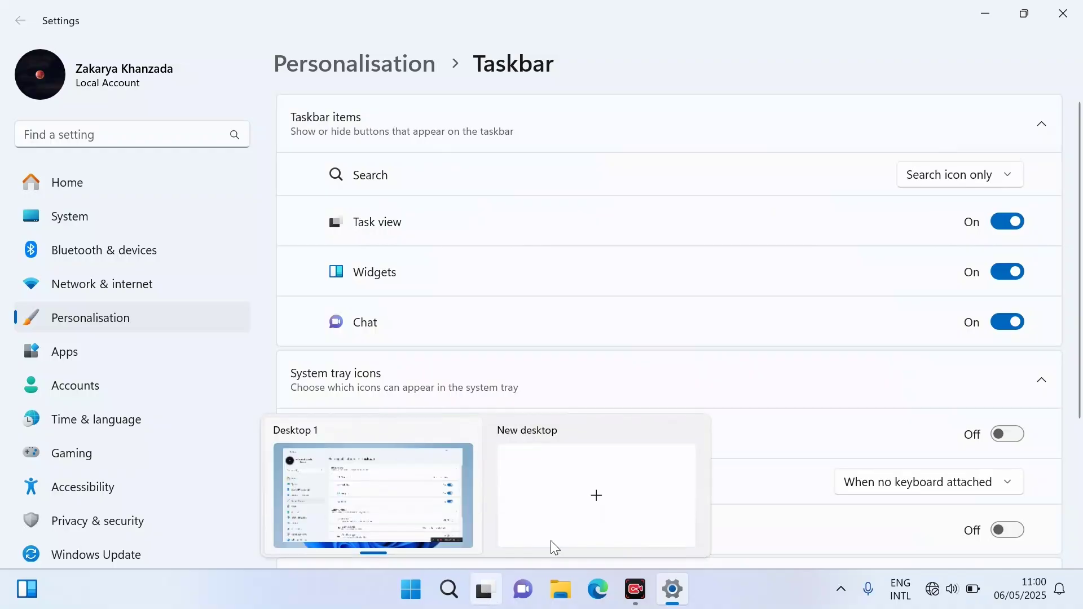
Turn the Task view, Widgets and Chat taskbar items off and back on, one after another.
left_click(1019, 223)
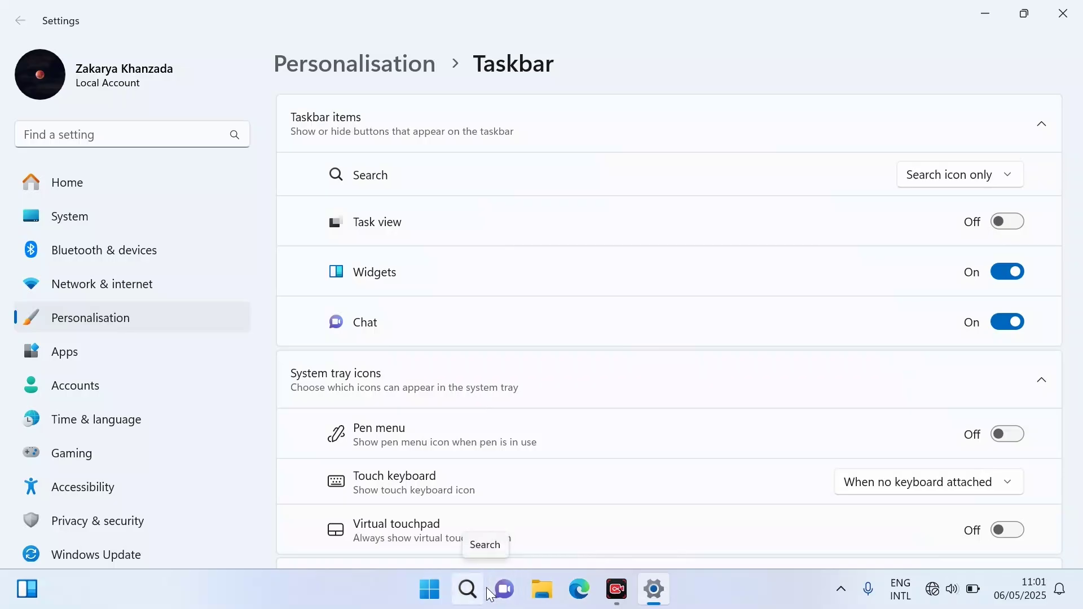
left_click(1000, 221)
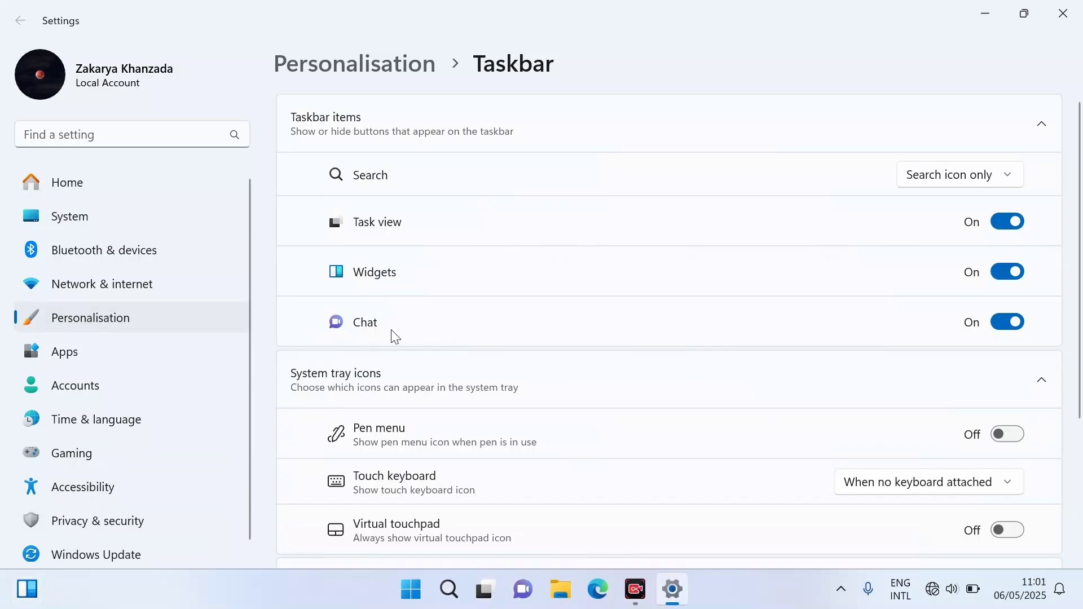
left_click(996, 273)
left_click(996, 273)
left_click(1009, 324)
left_click(1010, 324)
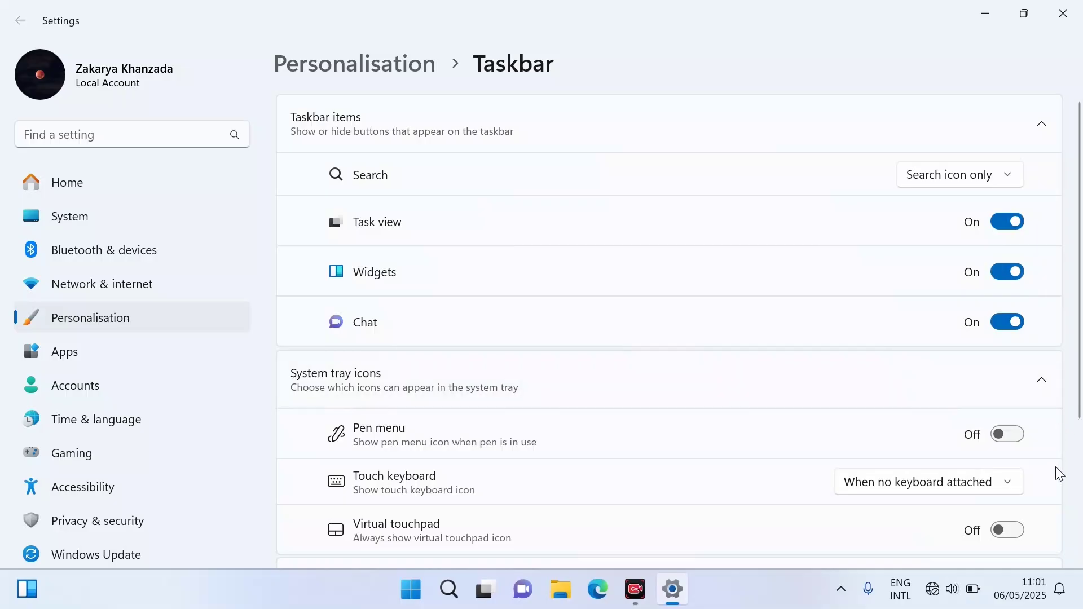
Expand the Taskbar behaviours section below the system tray icon settings.
left_click(1078, 562)
left_click(1079, 561)
left_click(1079, 561)
left_click(1079, 561)
left_click(1078, 561)
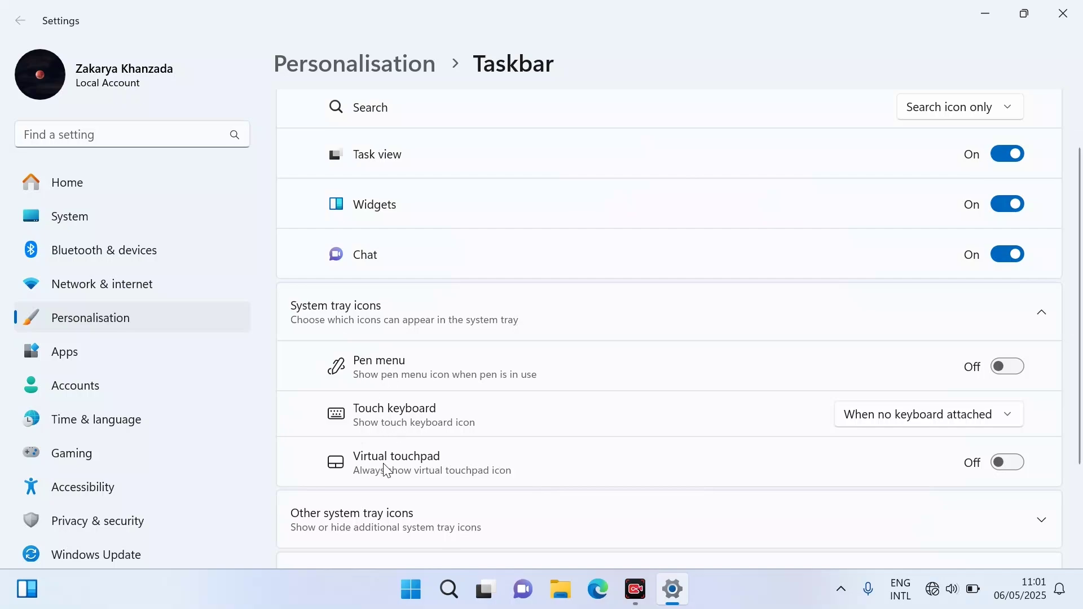
scroll(336, 445, "down", 3)
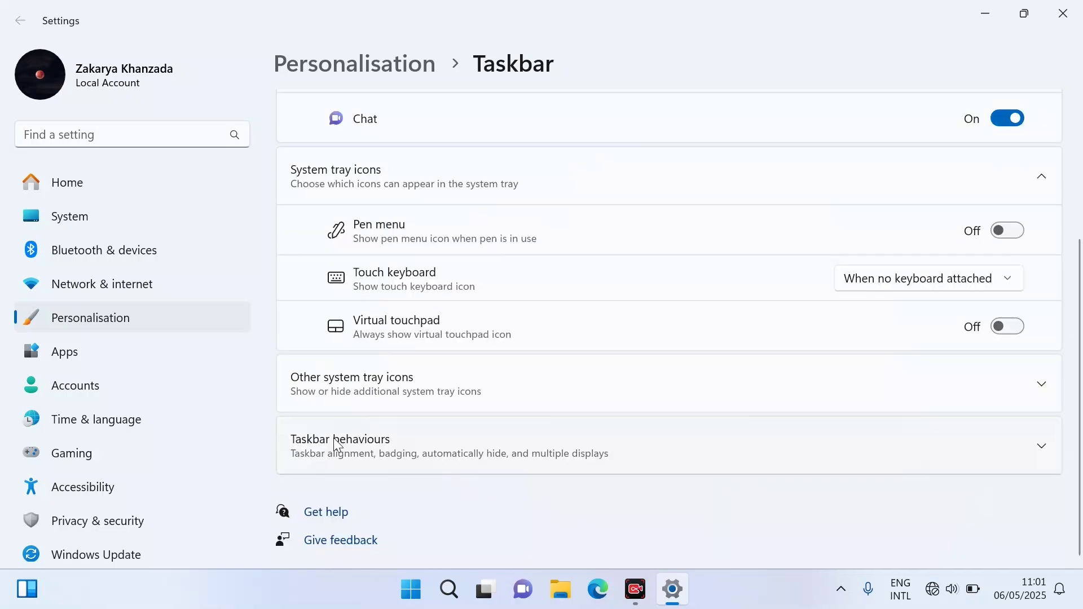
left_click(333, 438)
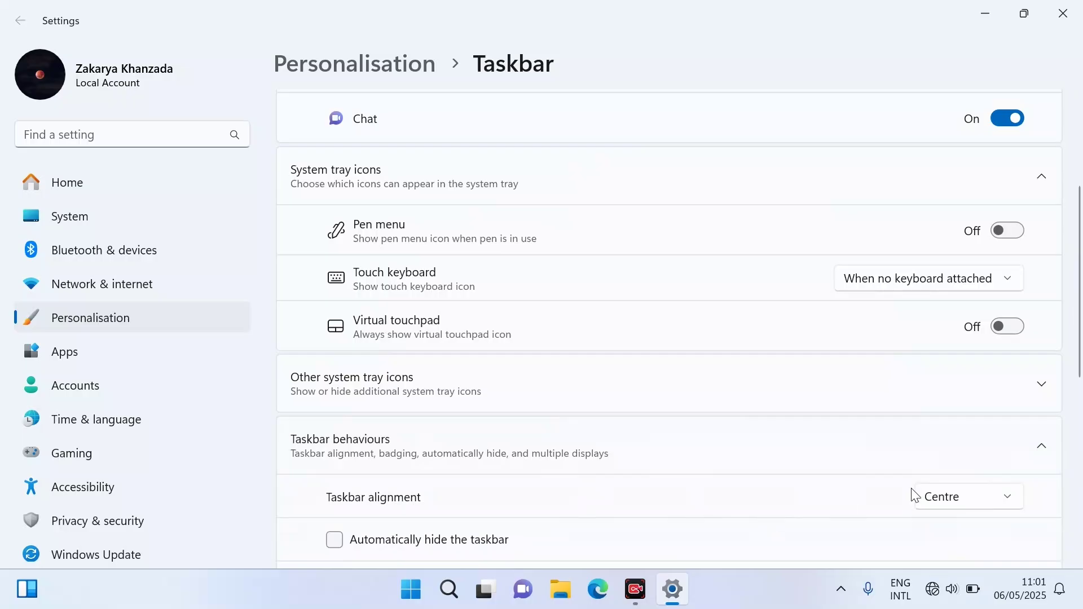
Review the taskbar behaviour options and set the taskbar alignment to Left.
left_click(1078, 558)
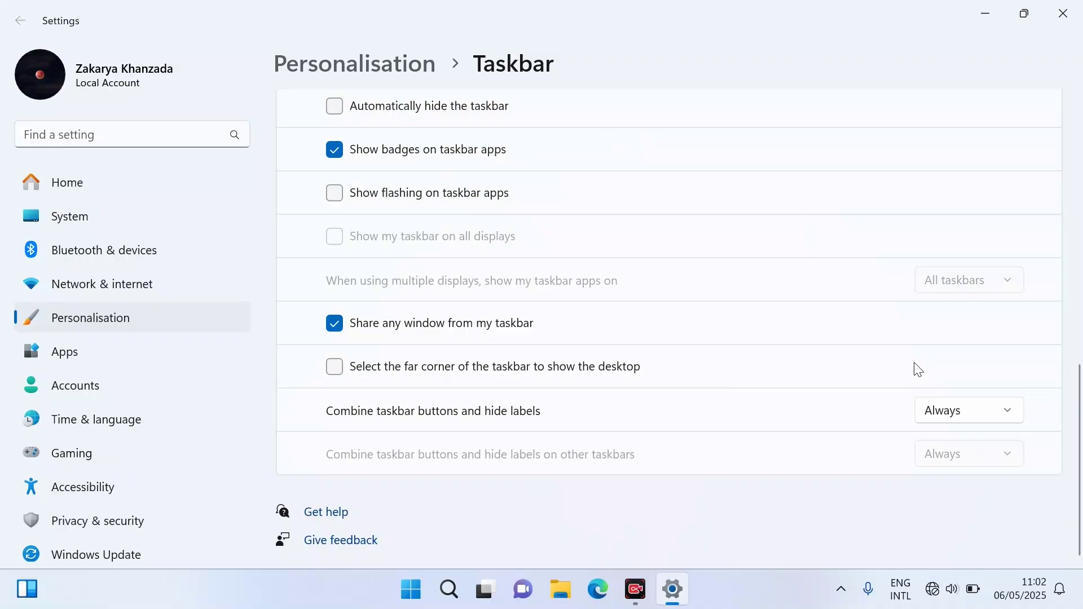
scroll(1081, 406, "up", 2)
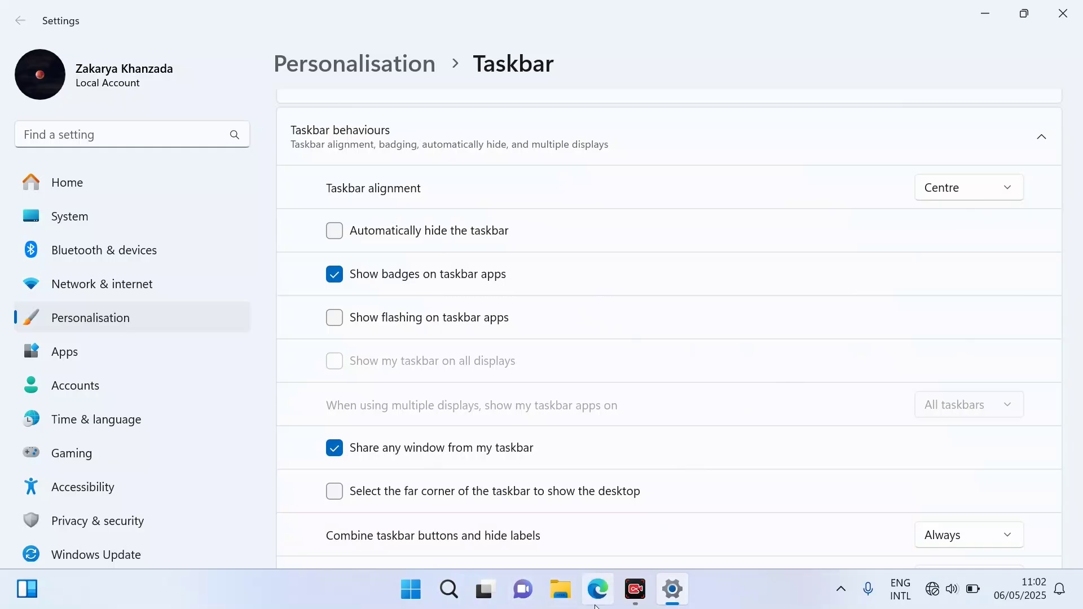
left_click(1008, 191)
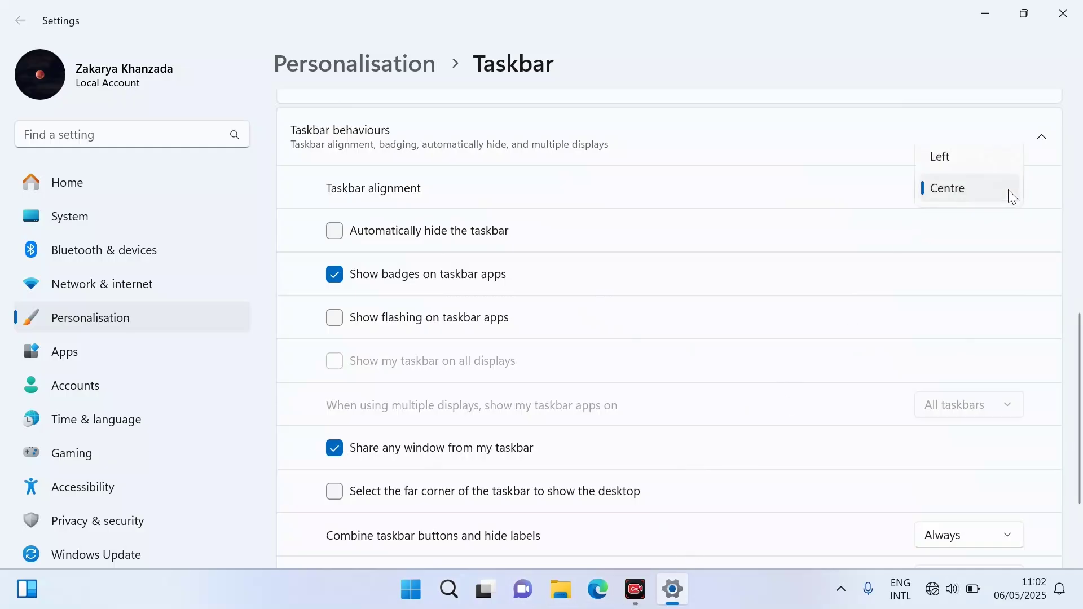
left_click(961, 156)
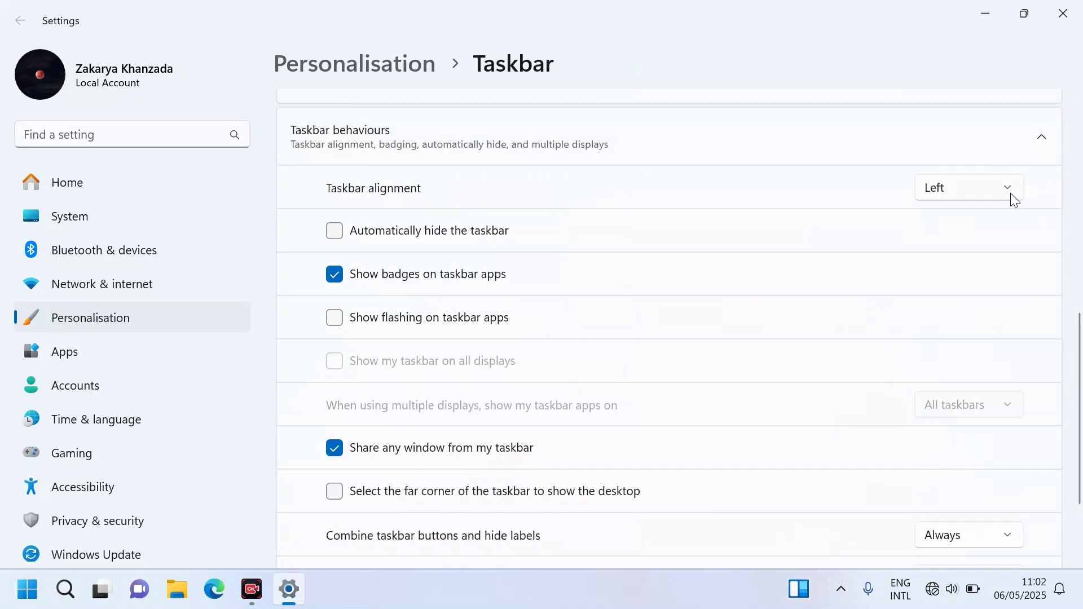
Set the taskbar alignment to Centre and enable automatically hiding the taskbar.
left_click(1009, 193)
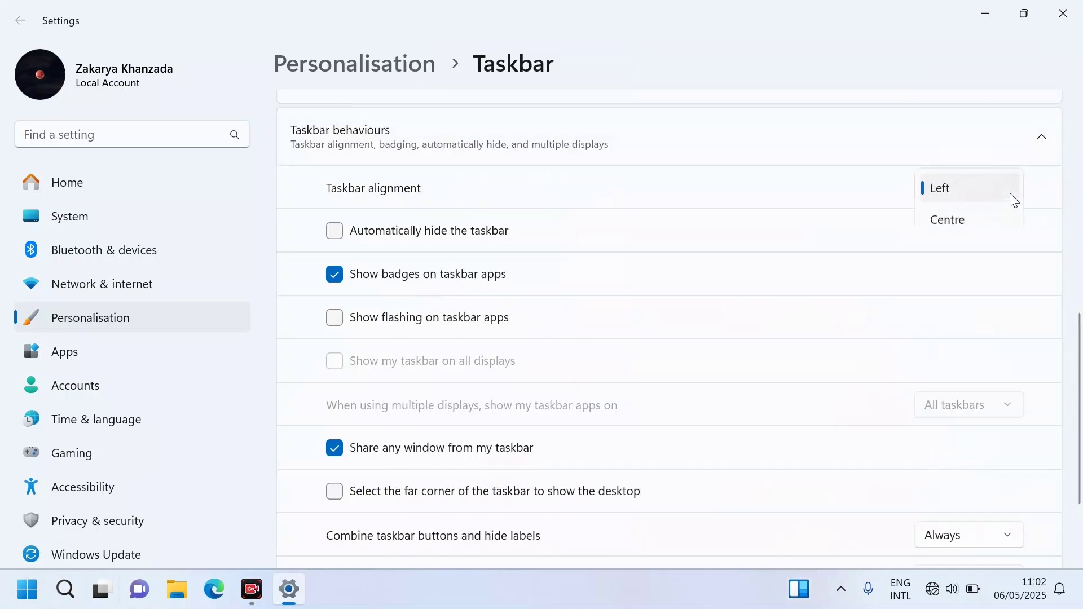
left_click(957, 224)
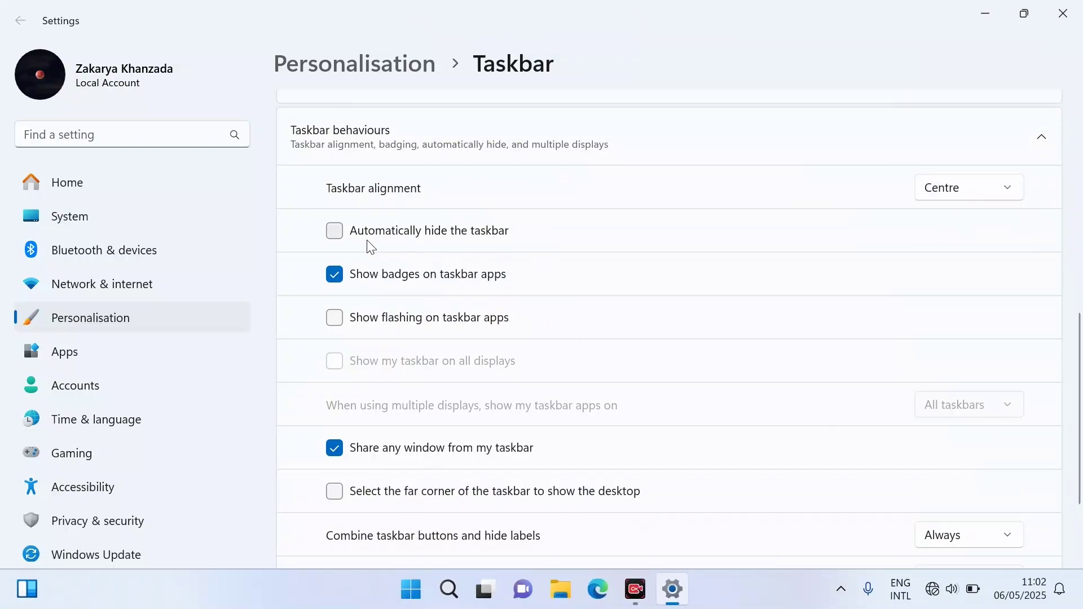
left_click(339, 236)
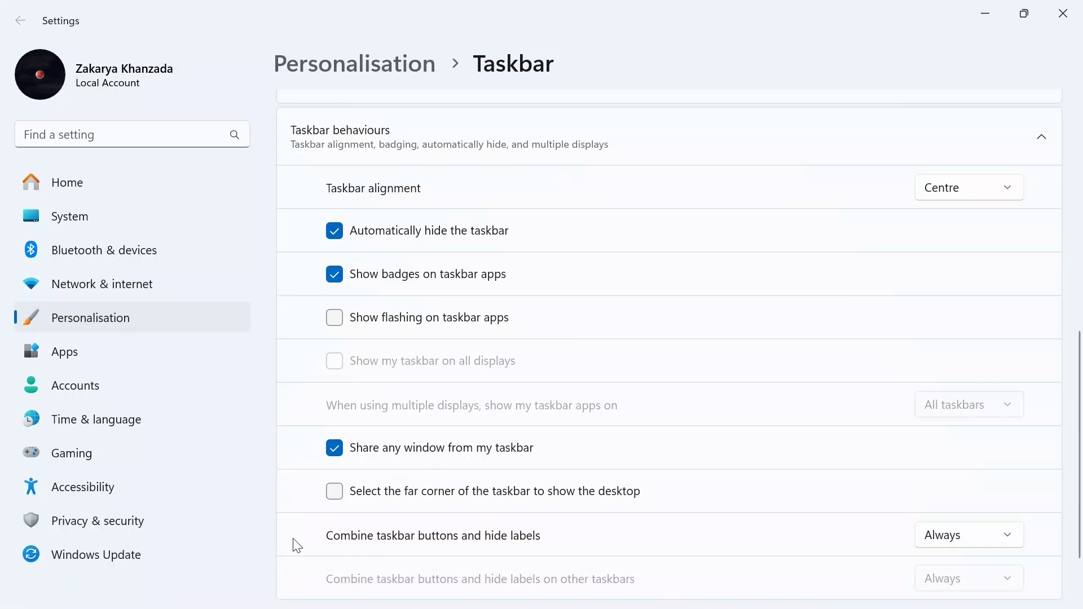
Reveal the hidden taskbar and turn off automatically hiding it.
mouse_move(338, 608)
left_click(336, 235)
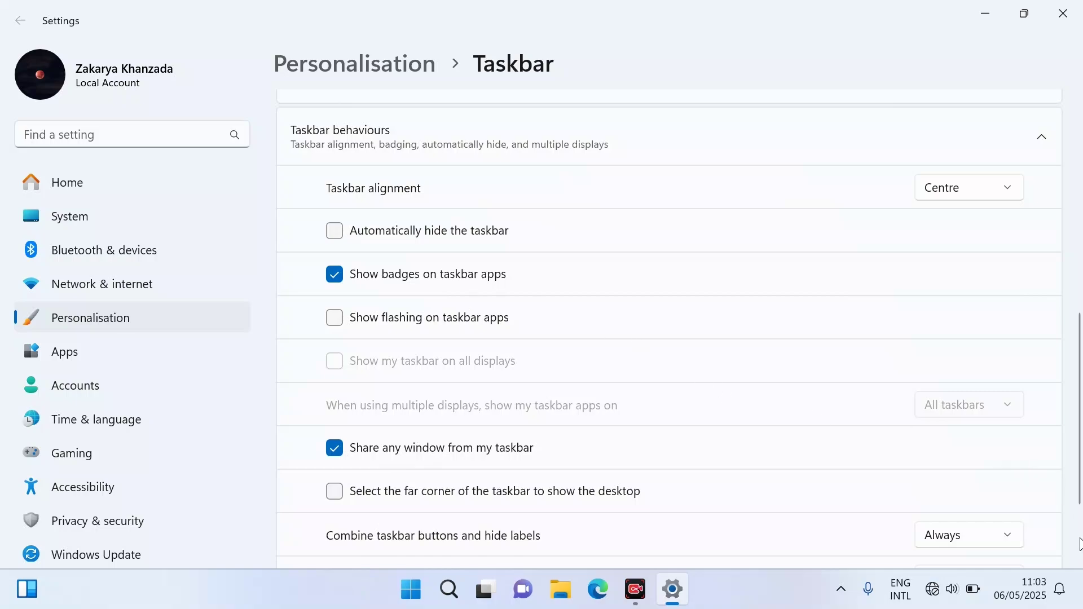
Enable selecting the far corner of the taskbar to show the desktop, and test it by showing the desktop and restoring the window.
scroll(1078, 395, "down", 3)
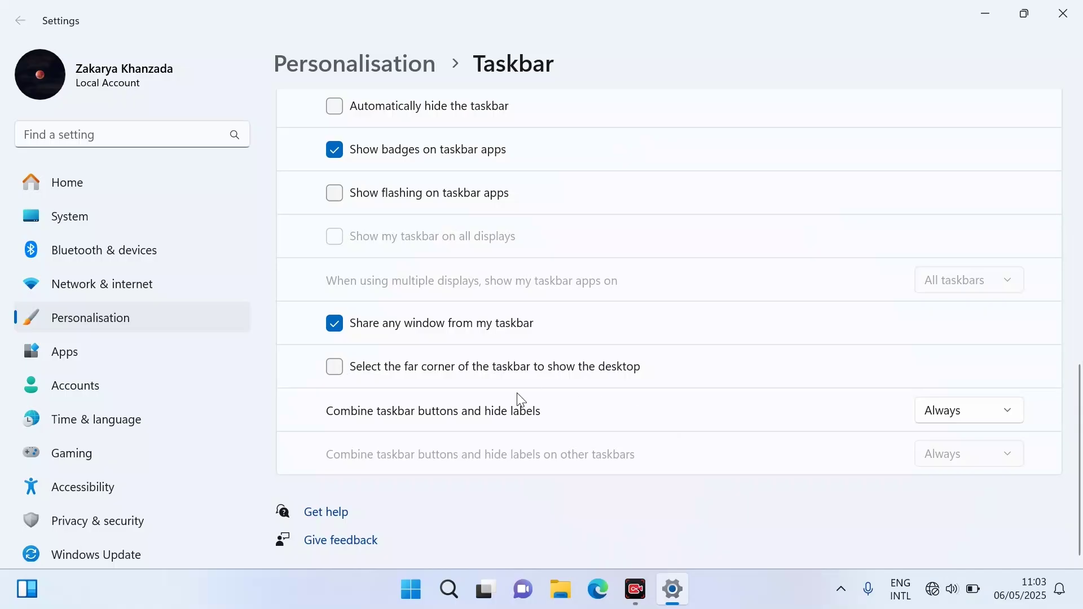
left_click(334, 372)
left_click(1078, 597)
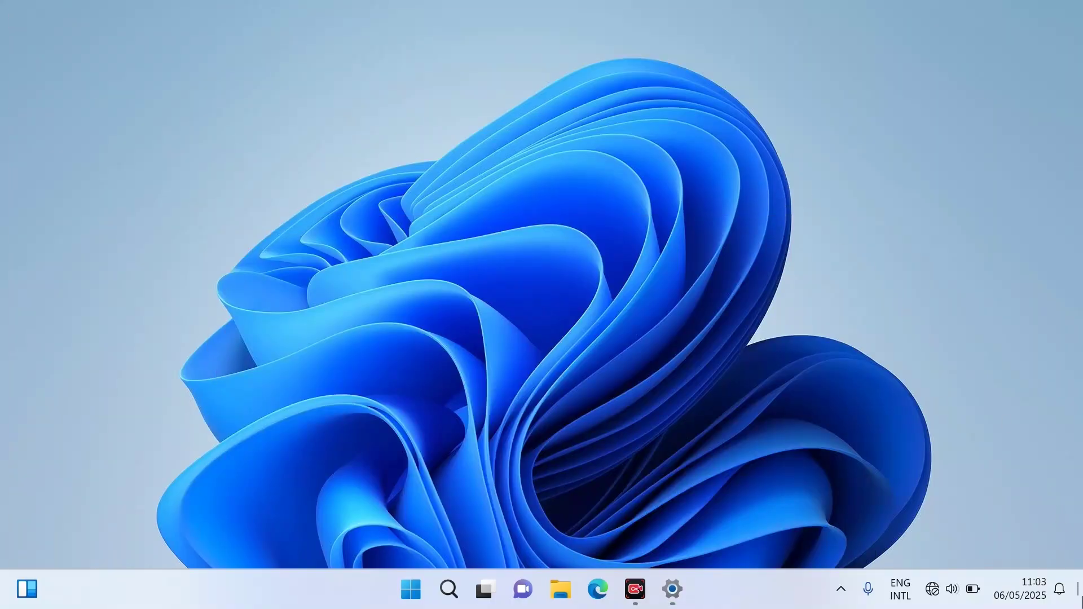
left_click(1078, 596)
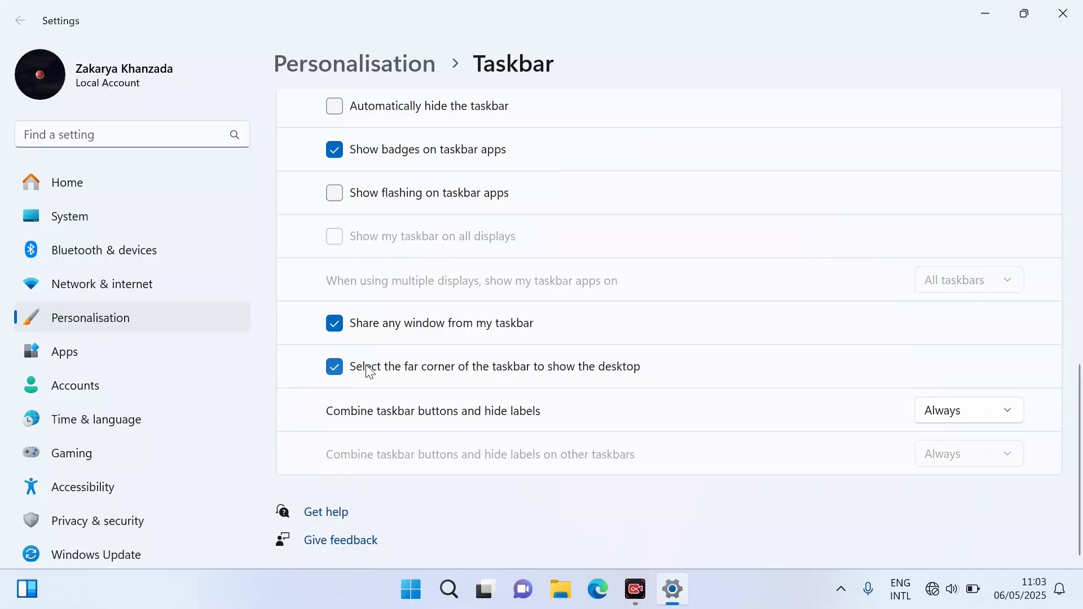
Turn the far-corner show-desktop option off, try the taskbar's far corner, and turn the option back on.
left_click(335, 369)
left_click(1077, 598)
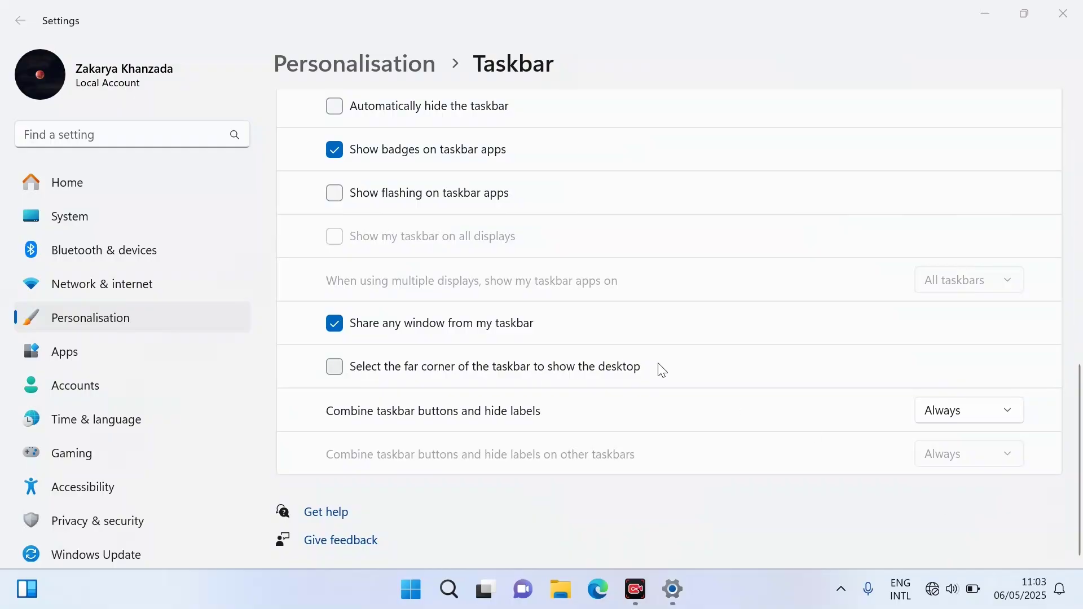
left_click(338, 372)
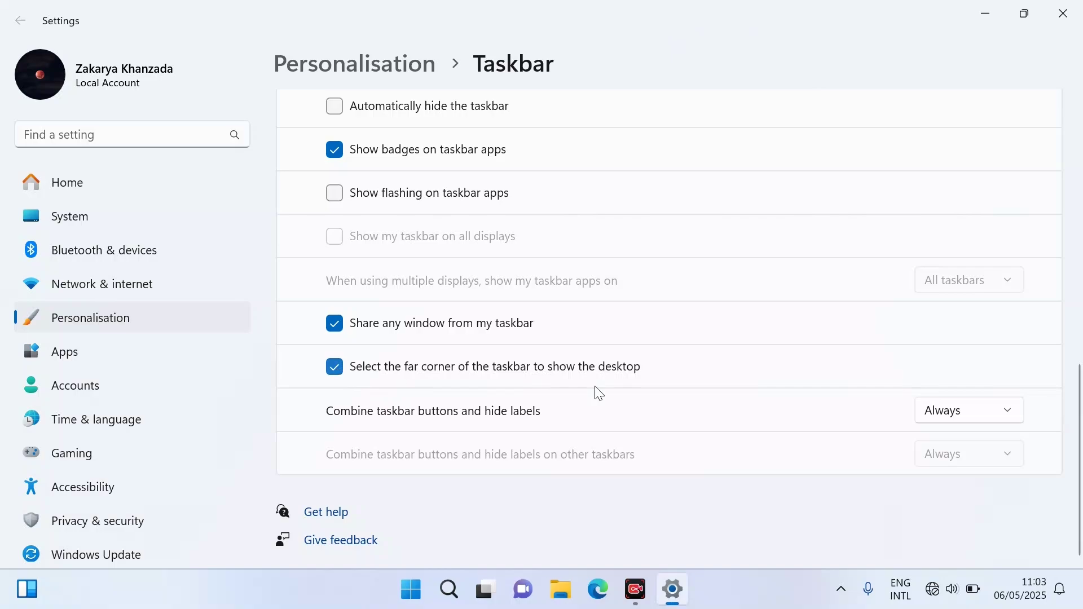
Close the Settings window and open the desktop's context menu.
left_click(1063, 11)
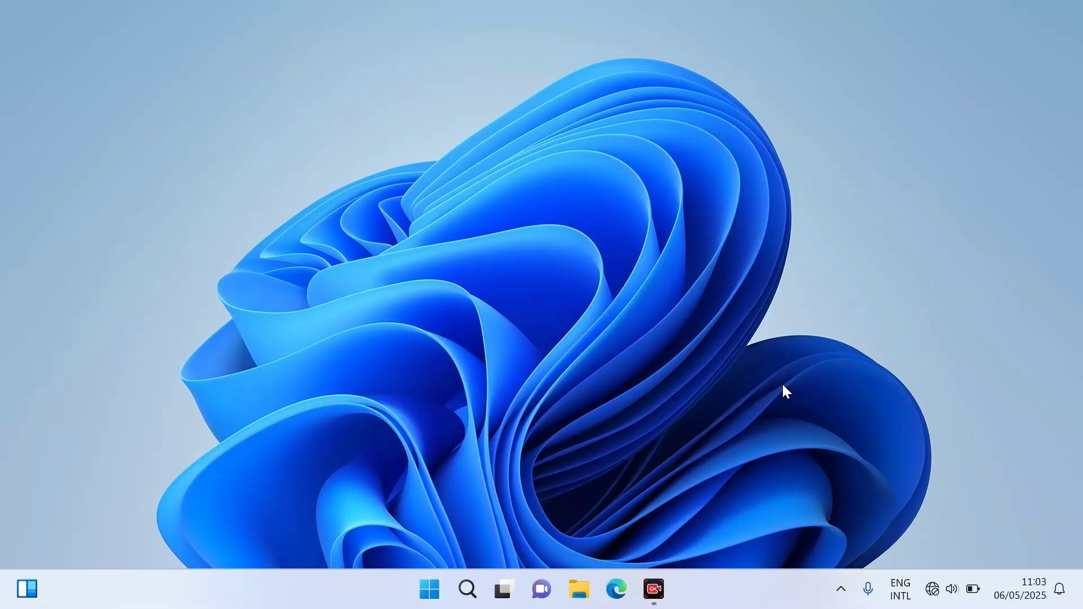
right_click(732, 282)
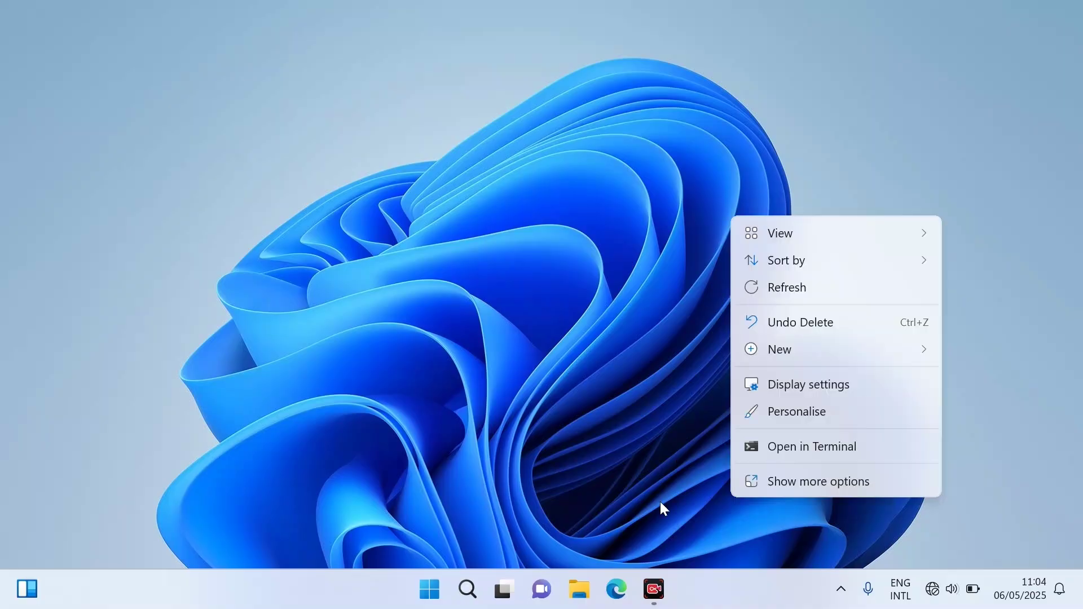